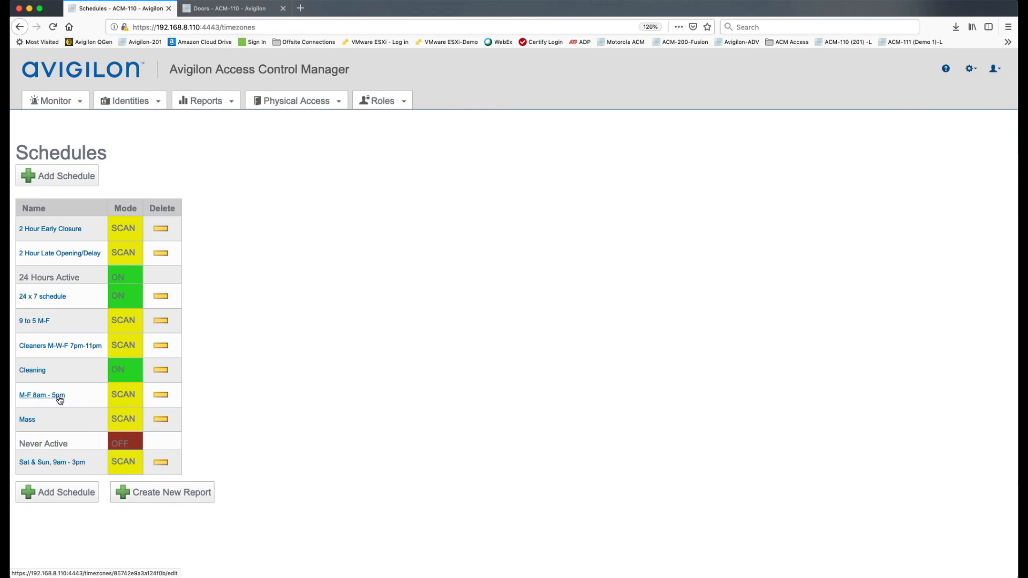
- Examine the doors list and the days and active times of the 2 Hour Early Closure and 2 Hour Late Opening/Delay schedules
left_click(212, 14)
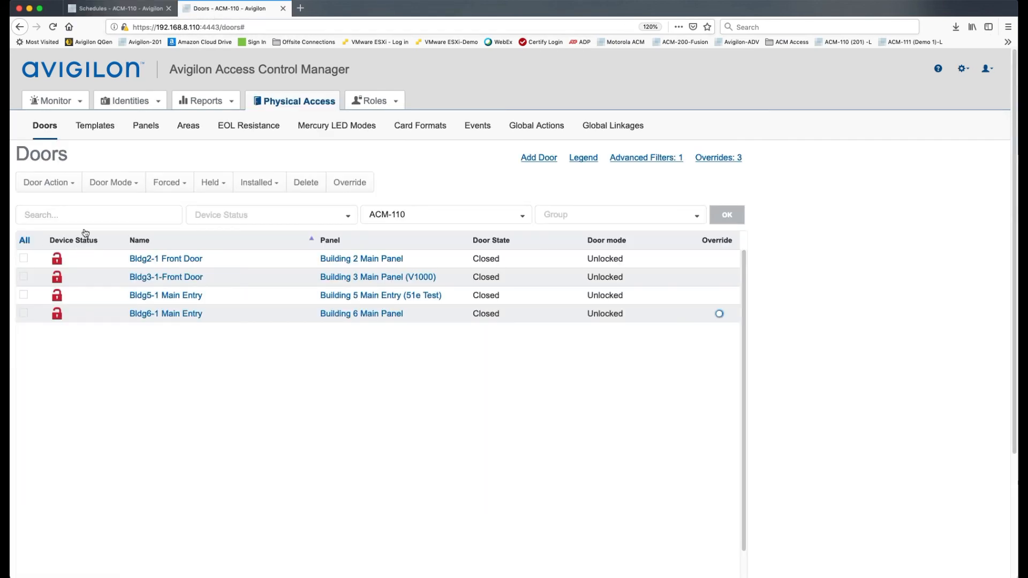
left_click(139, 8)
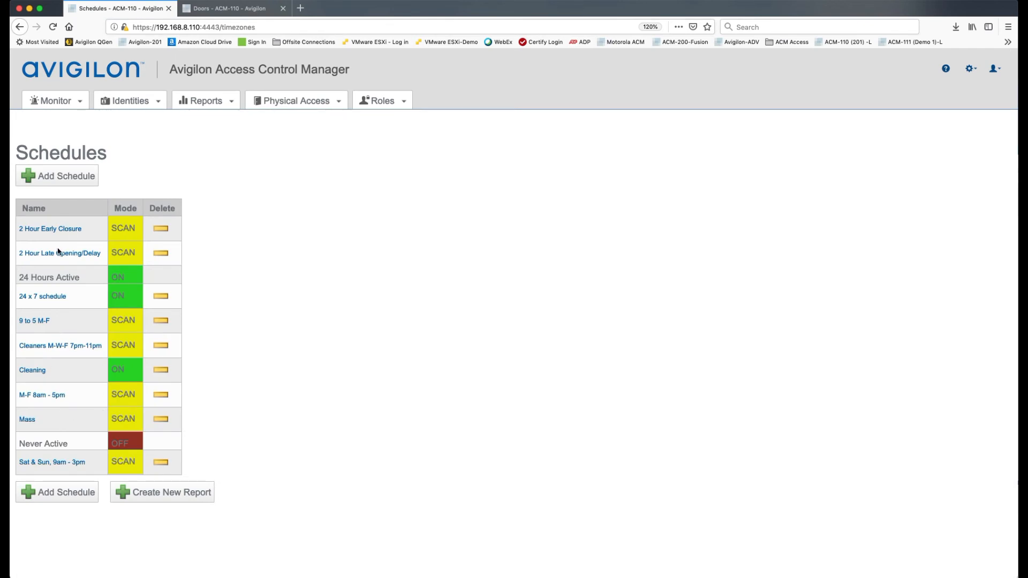
left_click(59, 230)
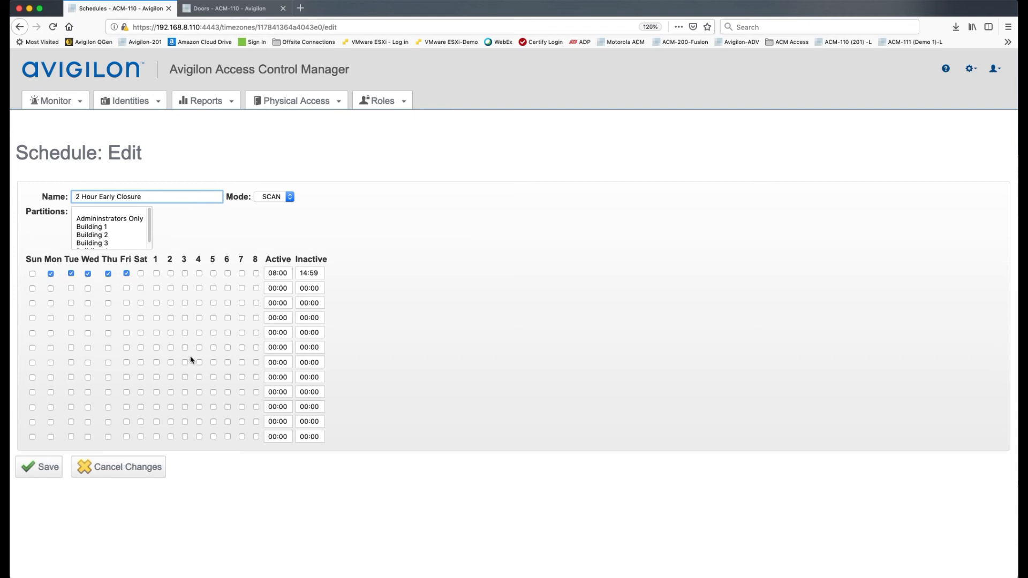
left_click(129, 465)
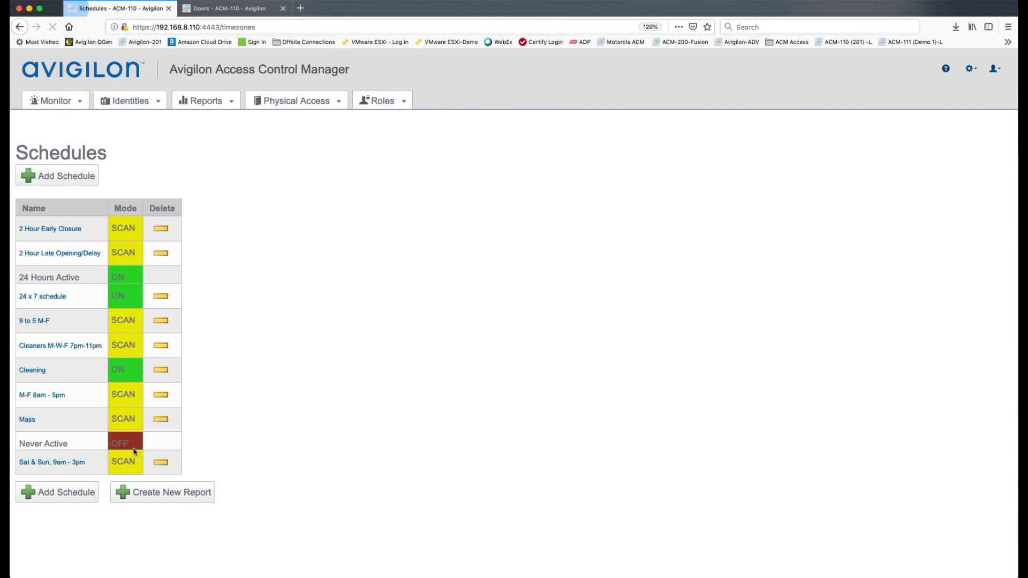
left_click(67, 255)
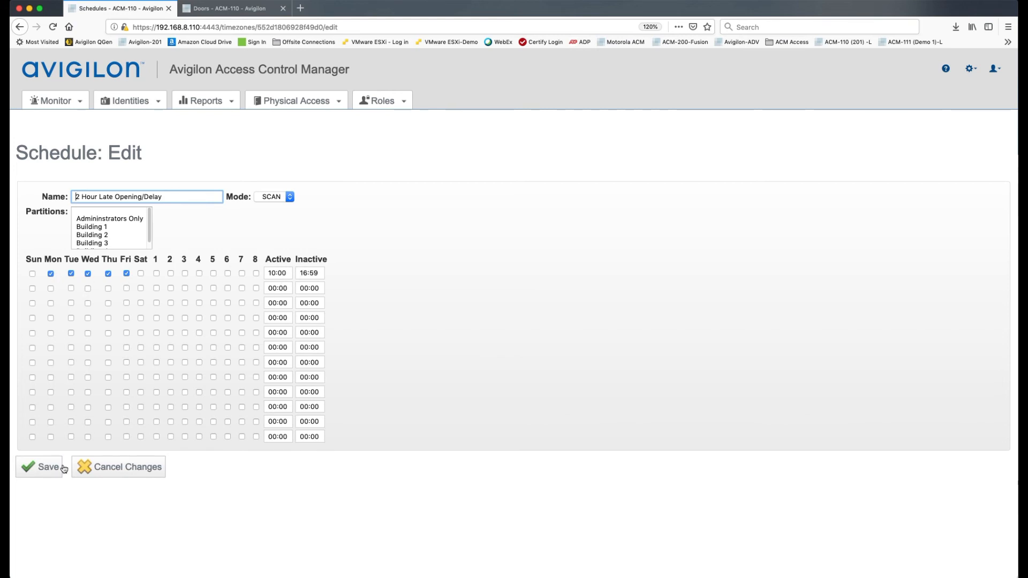
left_click(138, 476)
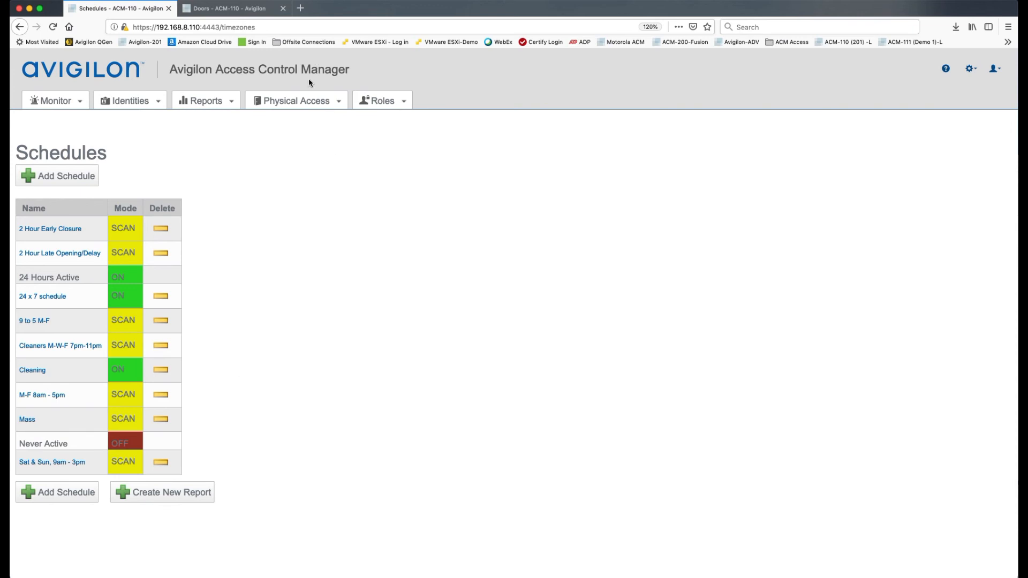
- Examine the Mercury door settings of the 2 Hour Early Closure policy, including its door mode, custom mode and custom schedule
mouse_move(369, 101)
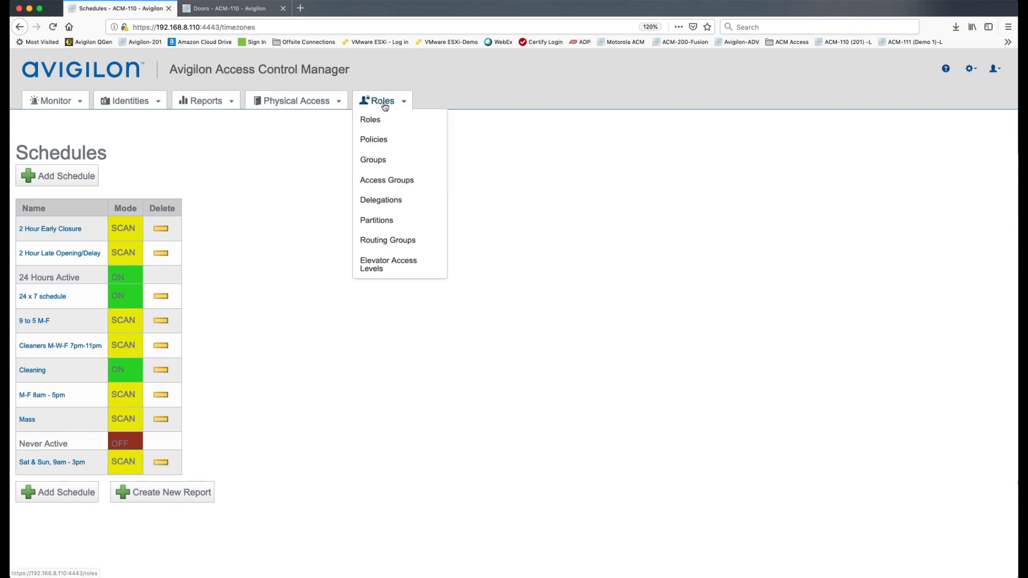
left_click(374, 140)
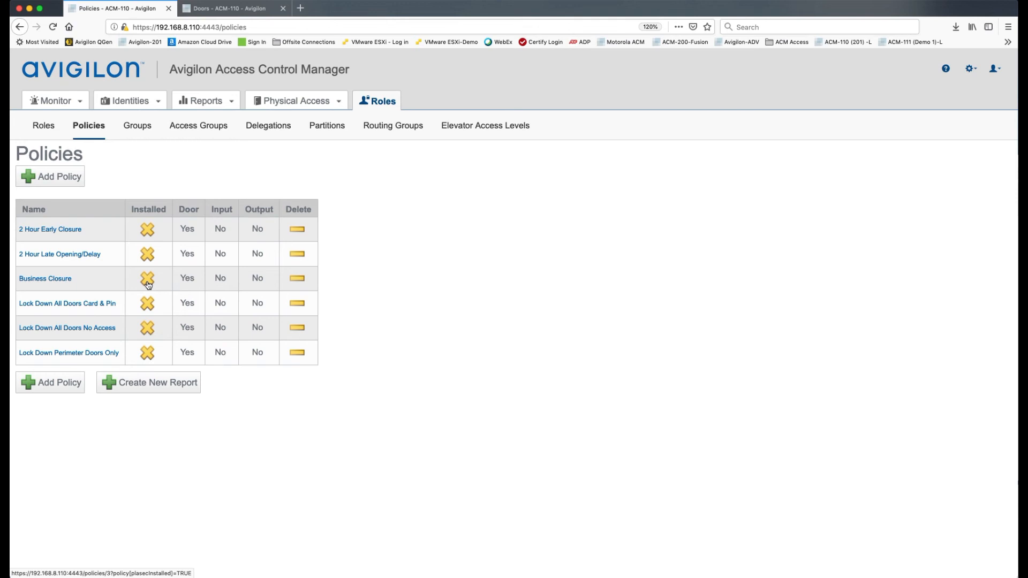
left_click(60, 235)
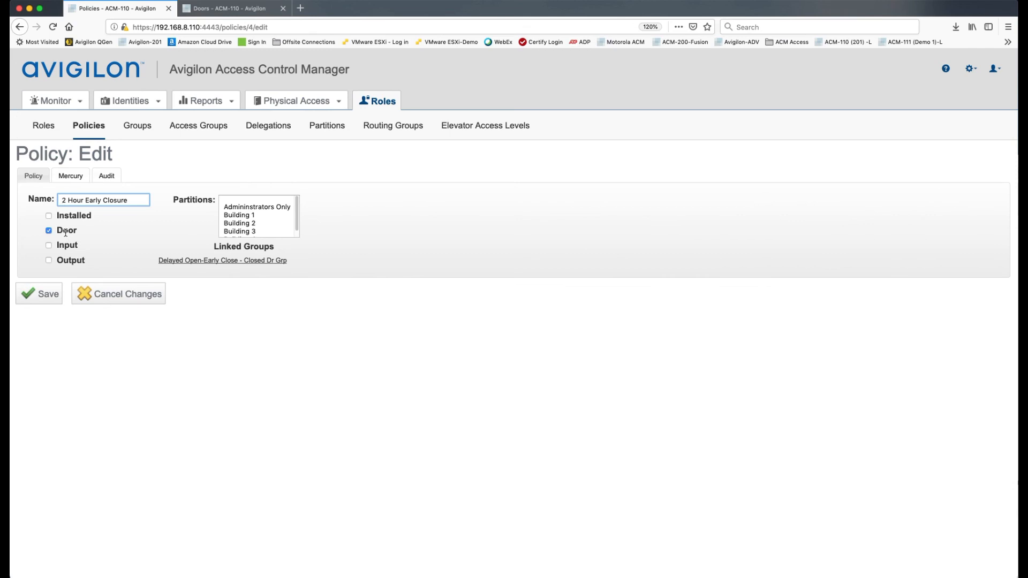
left_click(70, 177)
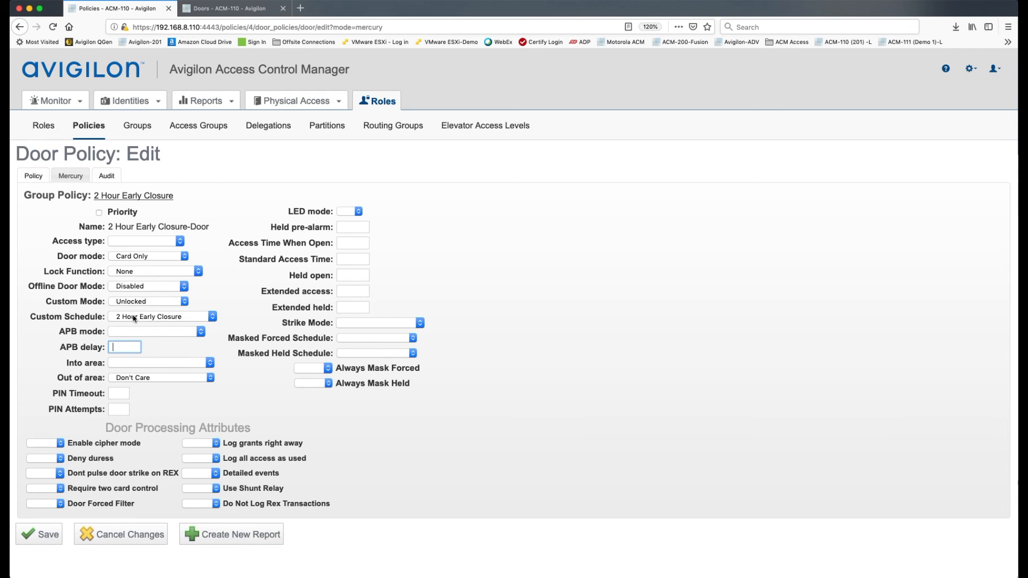
- Examine the Mercury door settings of the 2 Hour Late Opening/Delay policy, including its custom mode and custom schedule
left_click(97, 130)
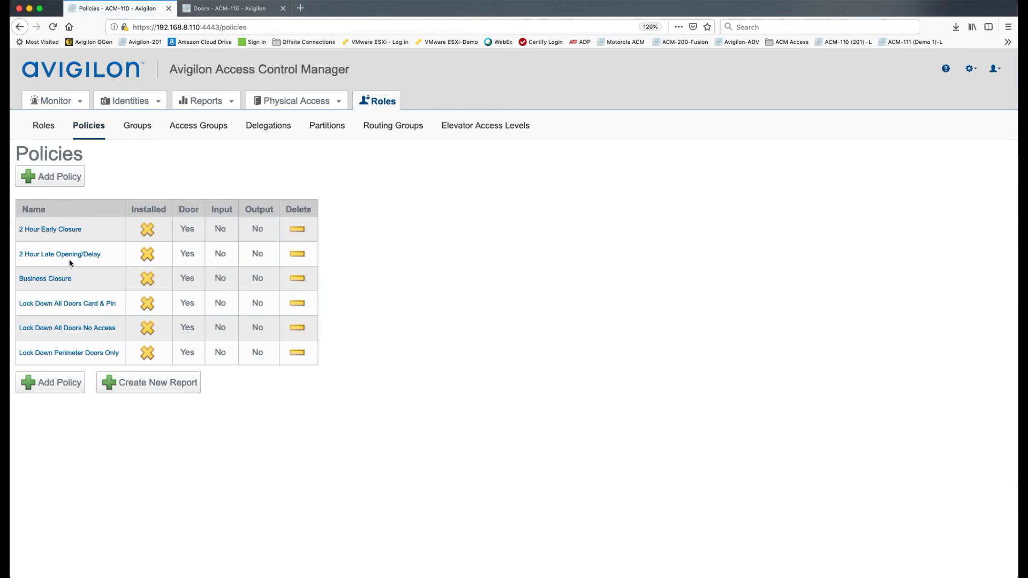
left_click(70, 256)
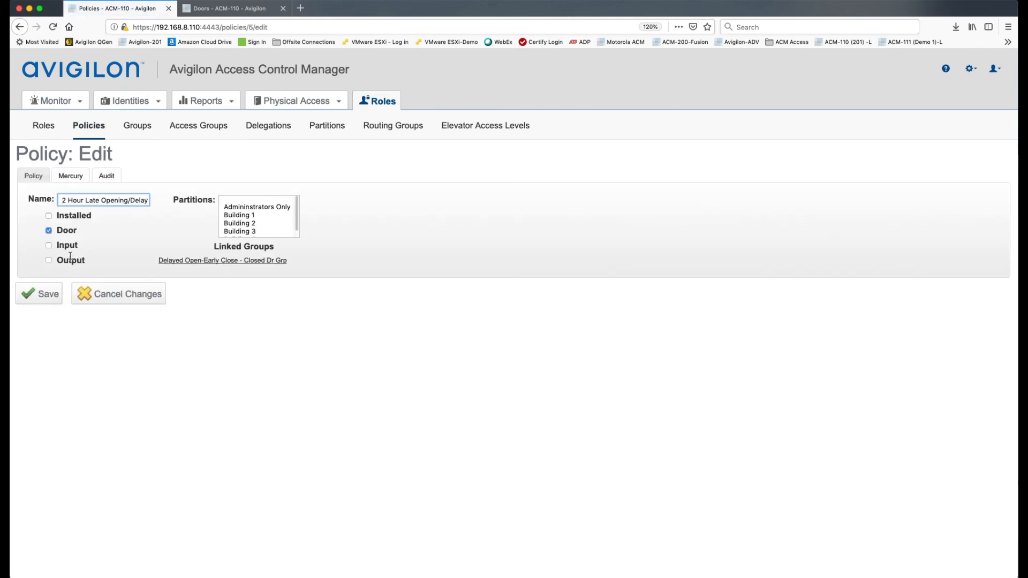
left_click(71, 177)
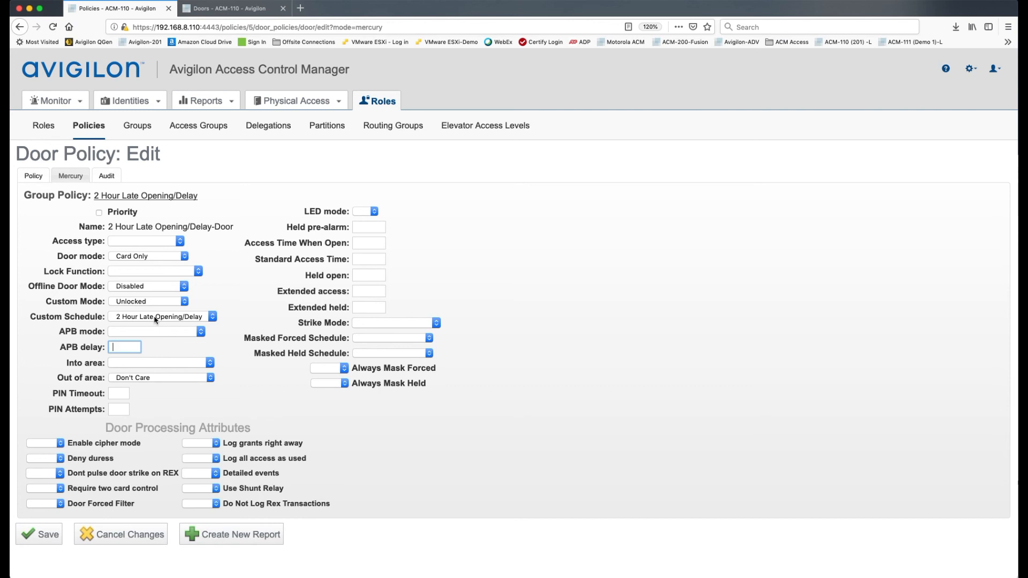
- Examine the Mercury door settings of the Business Closure policy, including its priority, custom mode and custom schedule
left_click(94, 127)
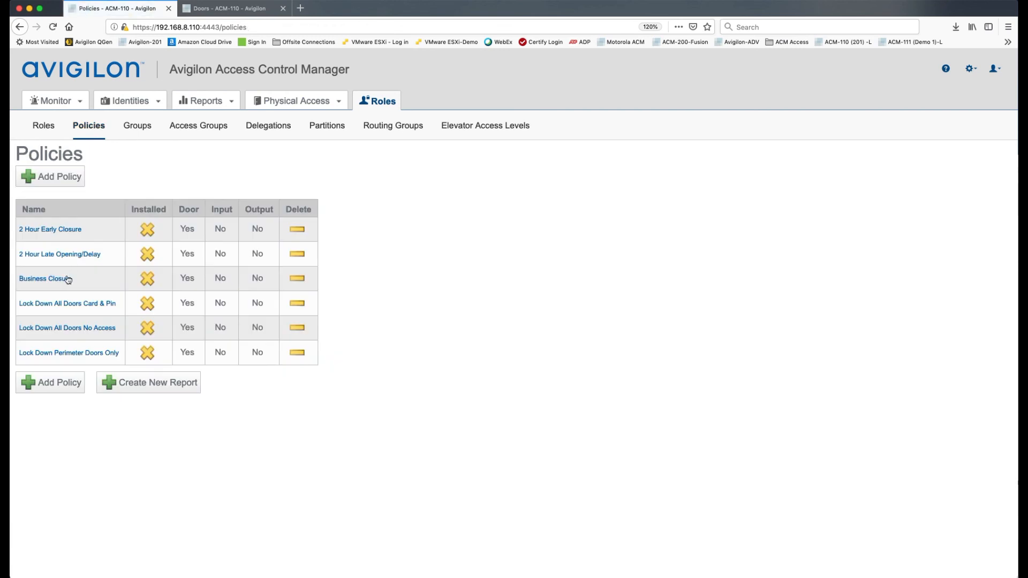
left_click(45, 279)
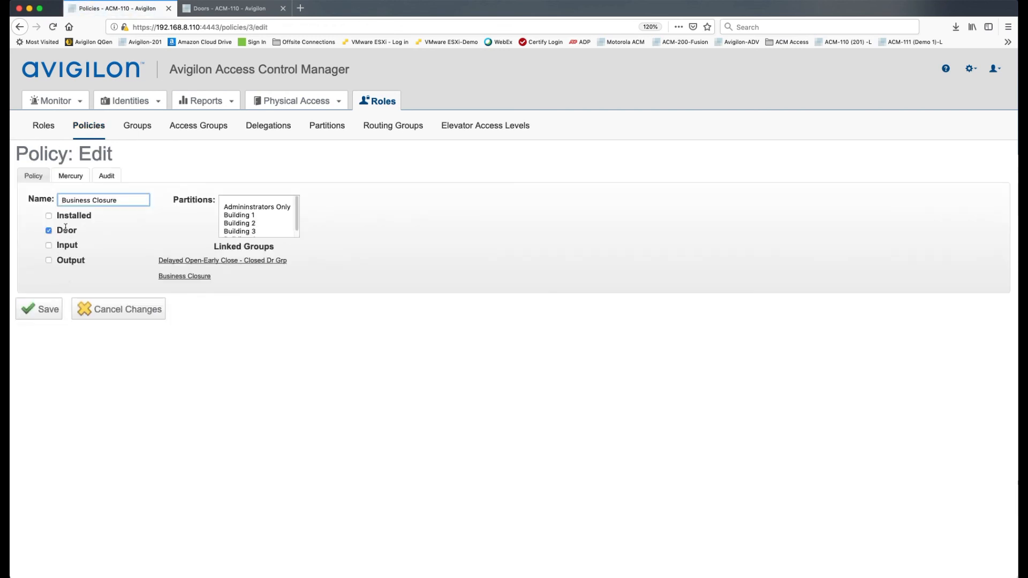
left_click(74, 178)
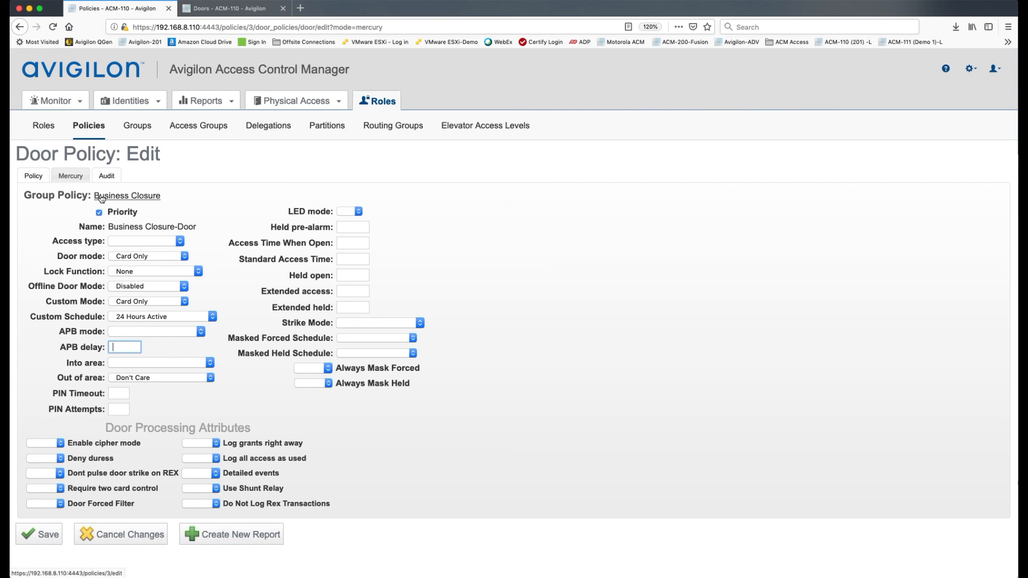
- Examine the policies and member doors of the Delayed Open-Early Close - Closed Dr Grp group, and leave it without changes
left_click(132, 127)
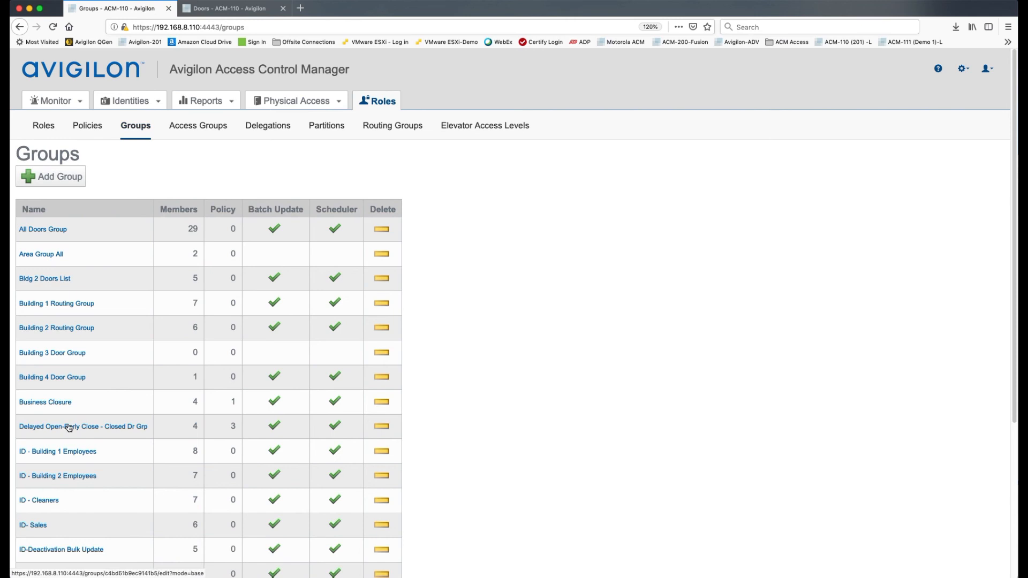
left_click(105, 428)
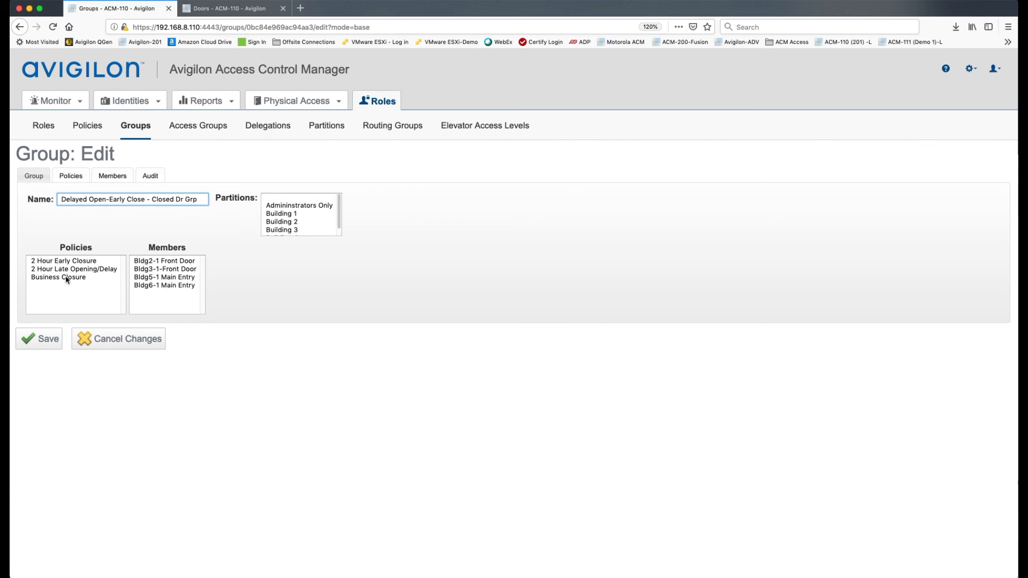
left_click(118, 340)
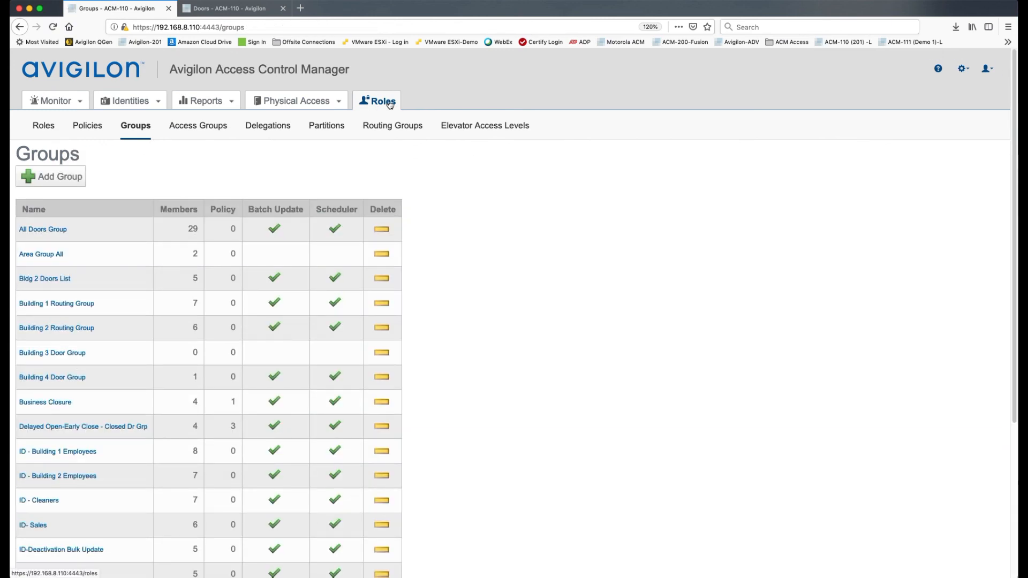
- Examine the type, sub-type and member policies of the 2 All Day Business Closure global action, and leave it without changes
left_click(315, 105)
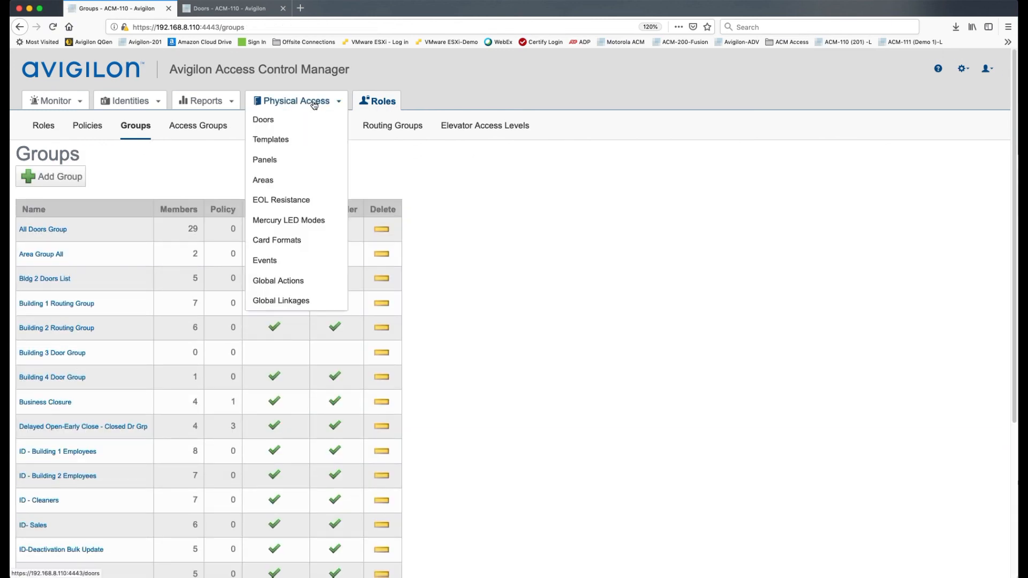
left_click(290, 282)
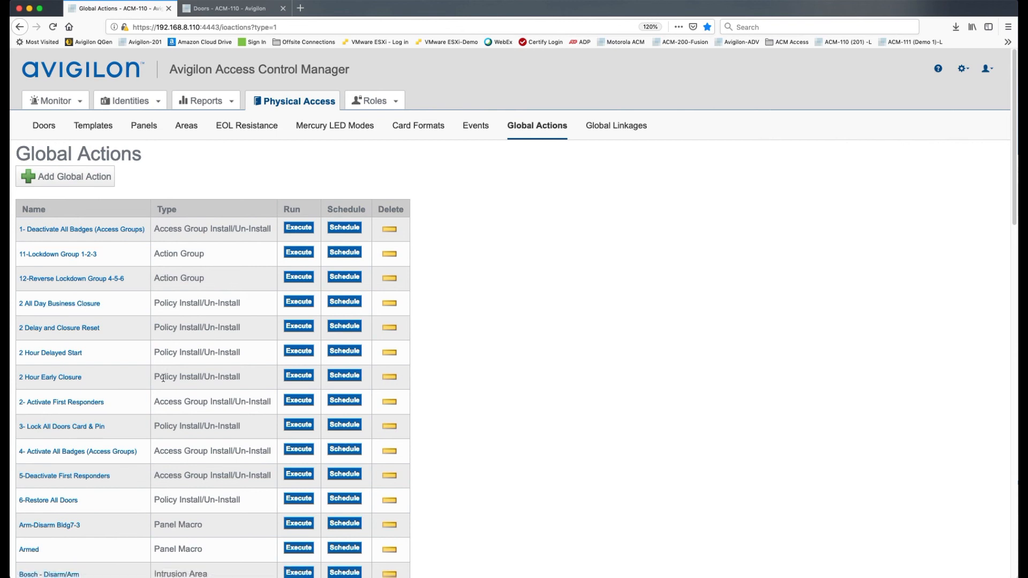
left_click(63, 308)
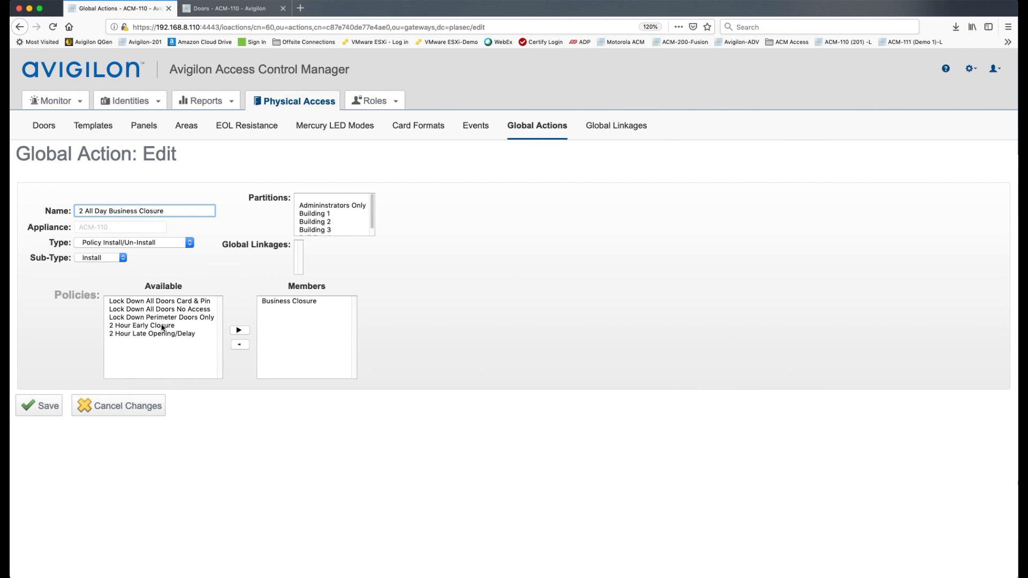
left_click(150, 407)
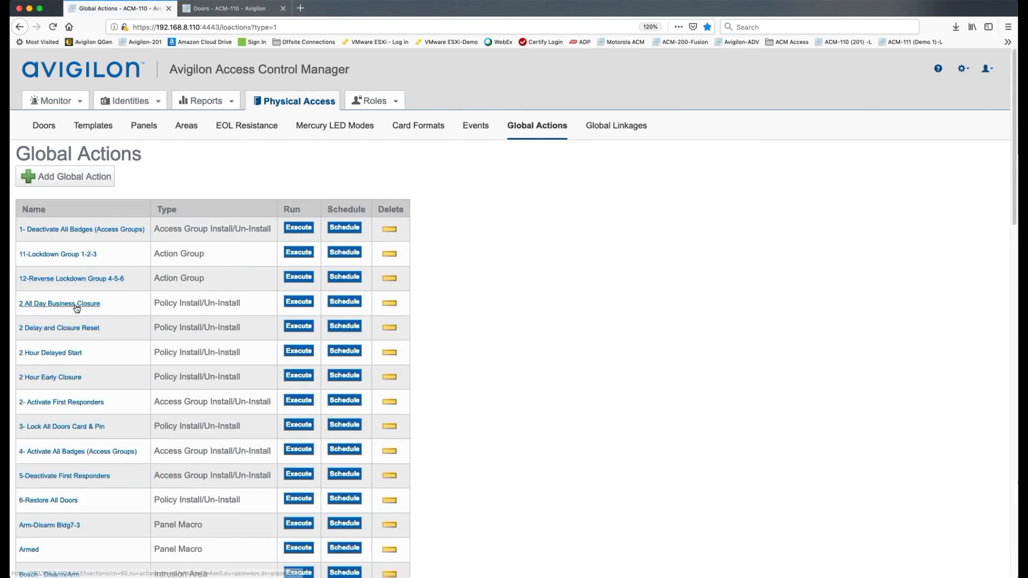
- Examine the sub-type and each member policy of the 2 Delay and Closure Reset global action, and return to the global actions list
left_click(70, 332)
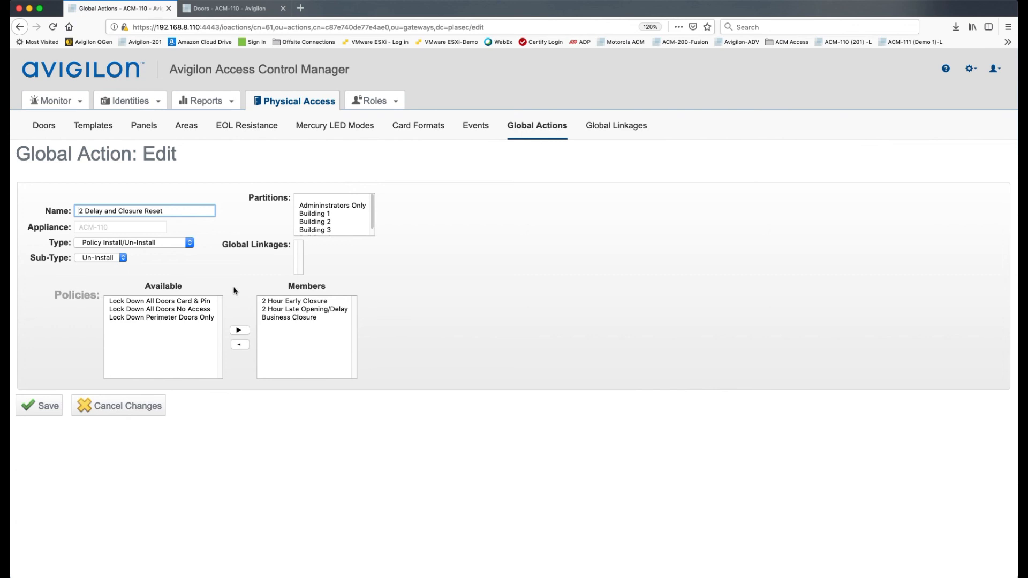
left_click(318, 303)
left_click(311, 311)
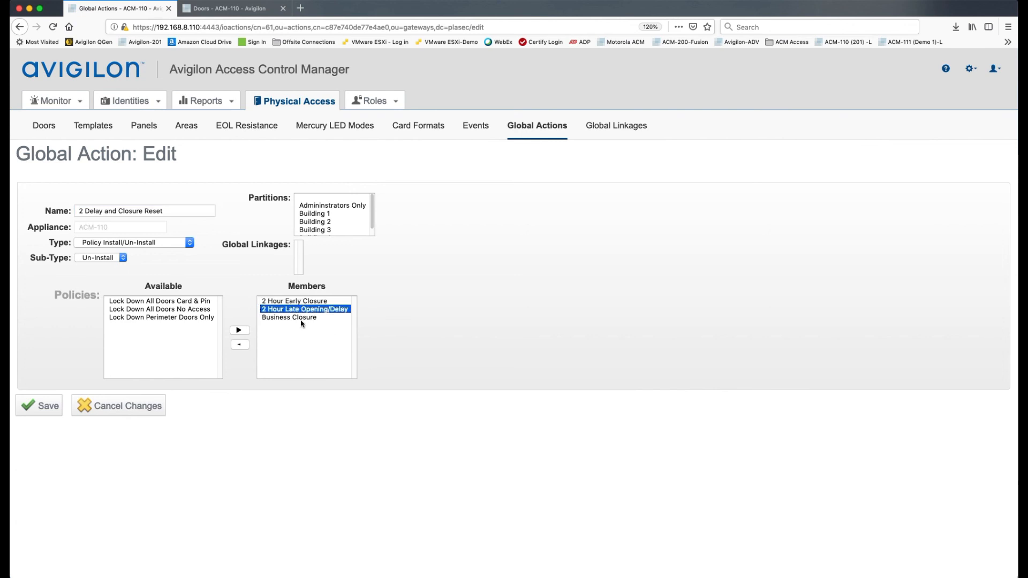
left_click(303, 319)
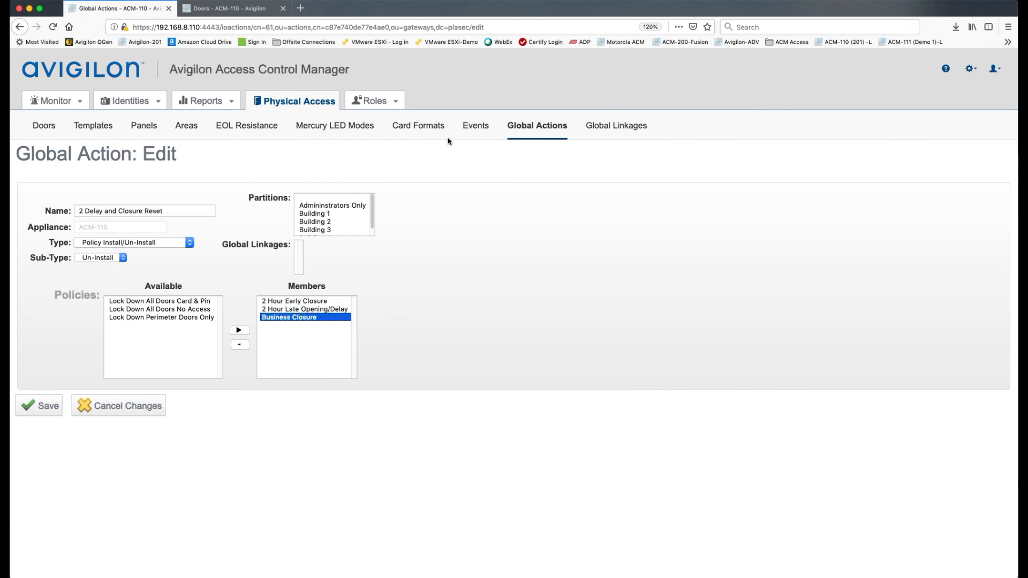
left_click(549, 131)
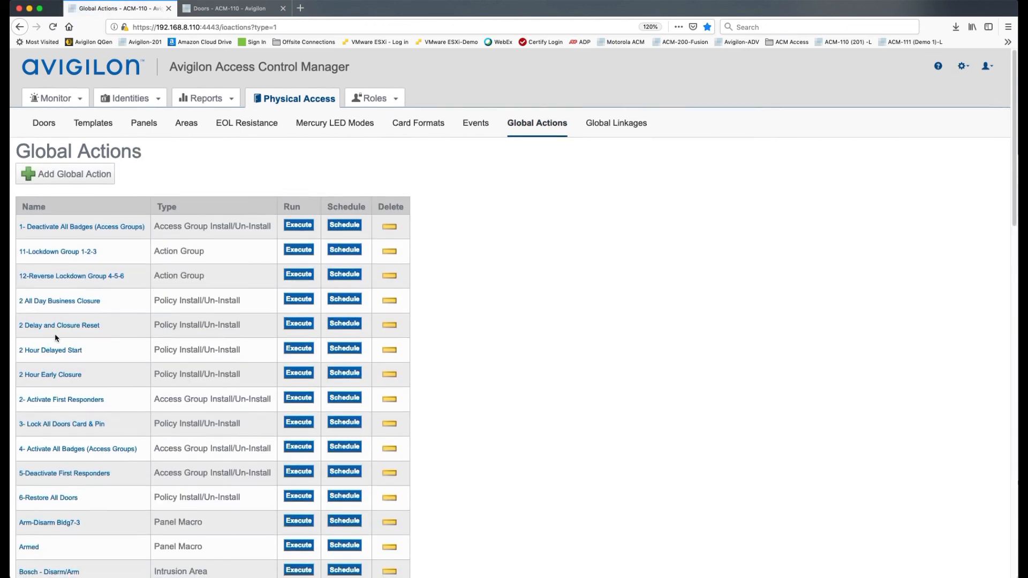
scroll(51, 342, "down", 1)
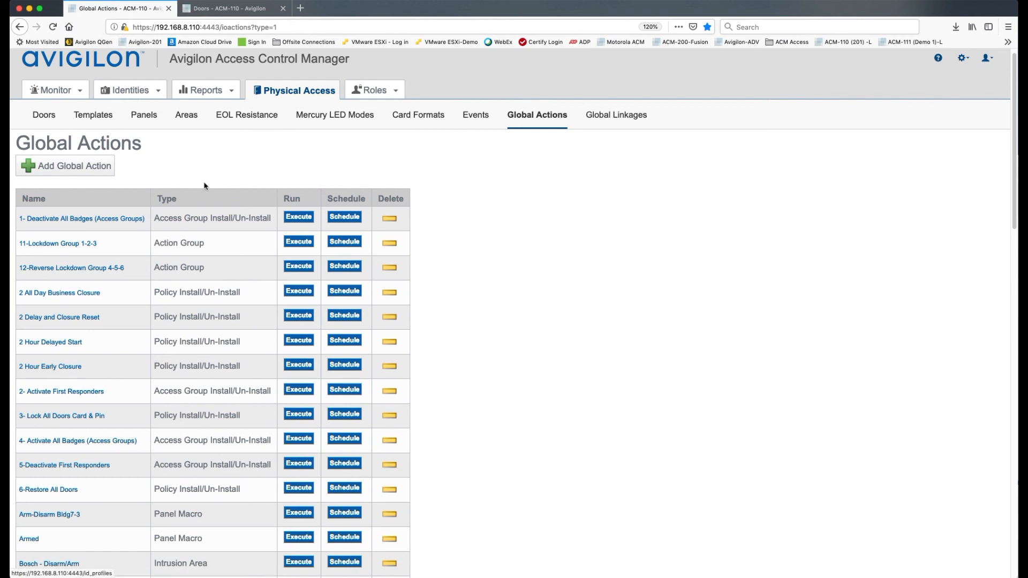
scroll(537, 247, "up", 1)
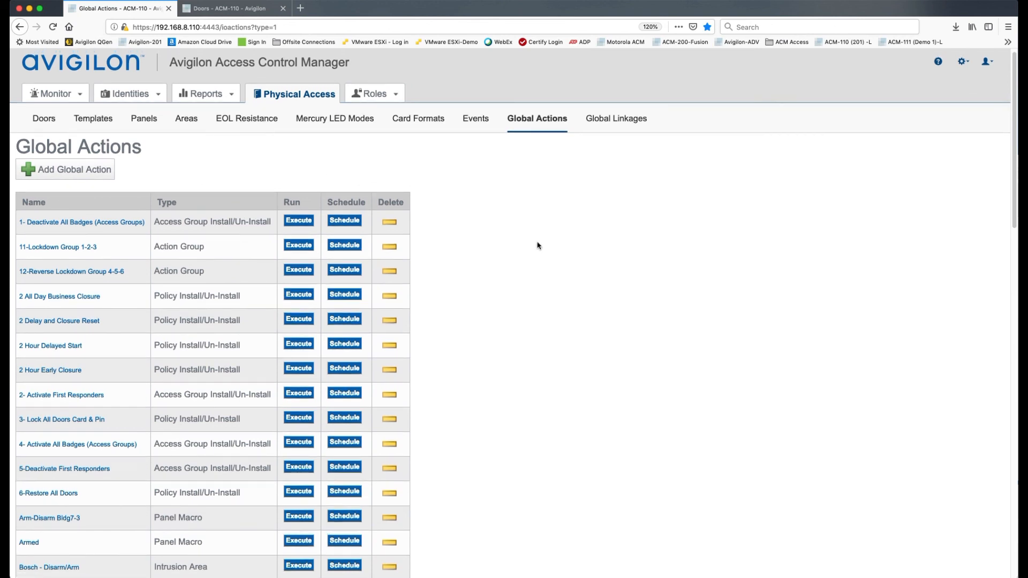
- Open the Delays & Closures map template for editing and expand its global actions to examine them
left_click(963, 64)
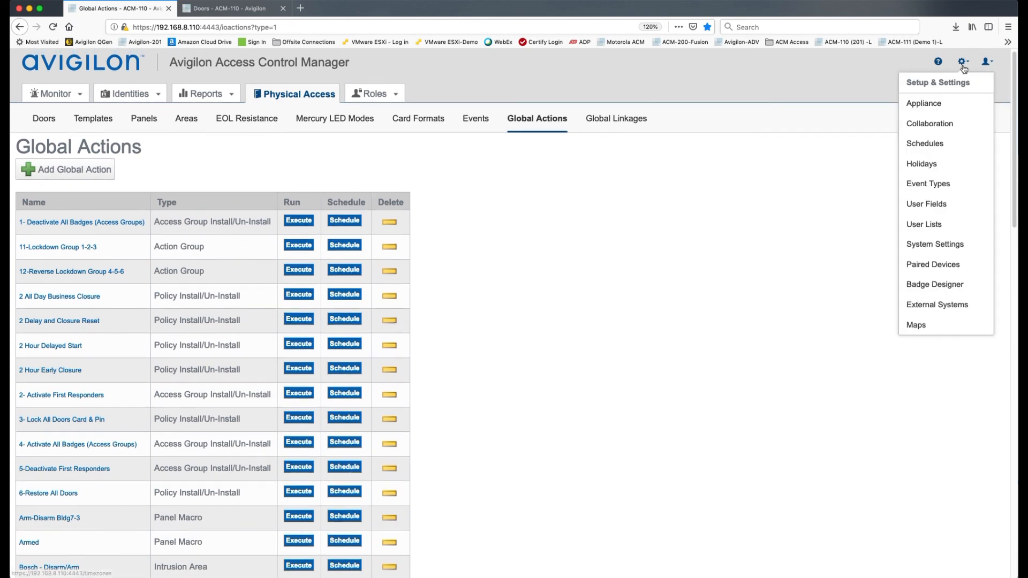
left_click(931, 324)
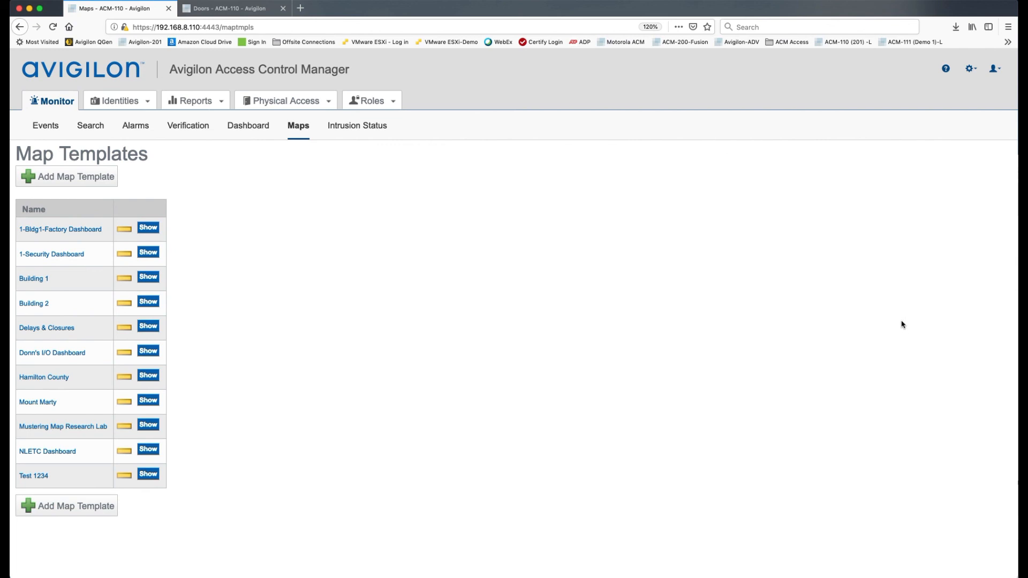
left_click(43, 332)
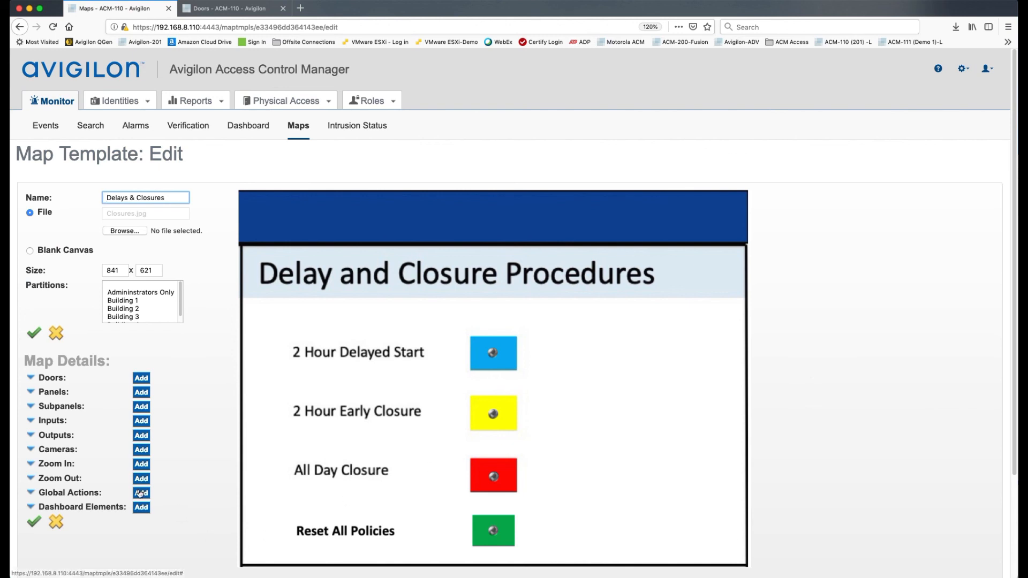
left_click(31, 494)
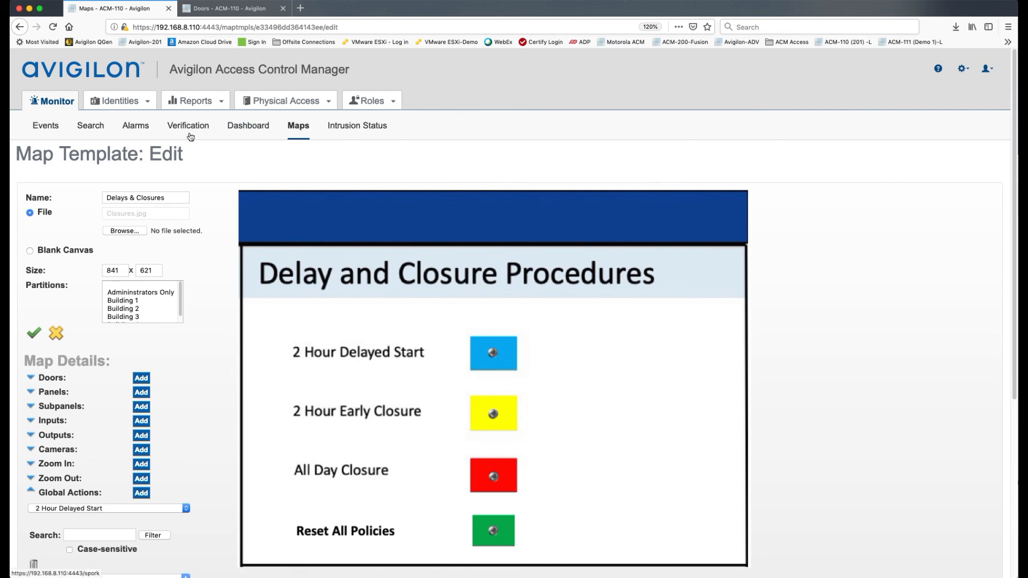
- Open the Delays & Closures map in monitoring view
left_click(298, 128)
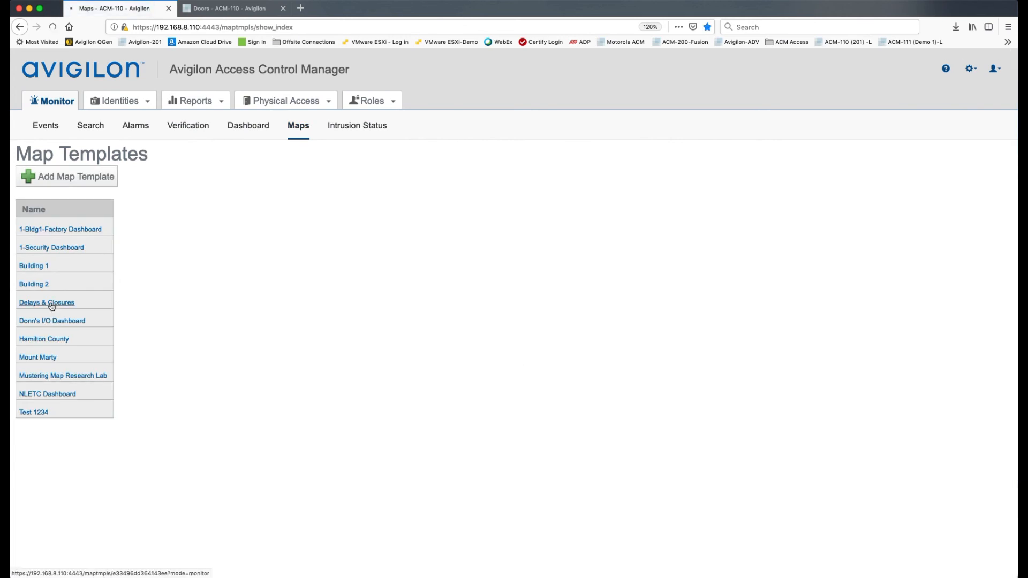
left_click(51, 305)
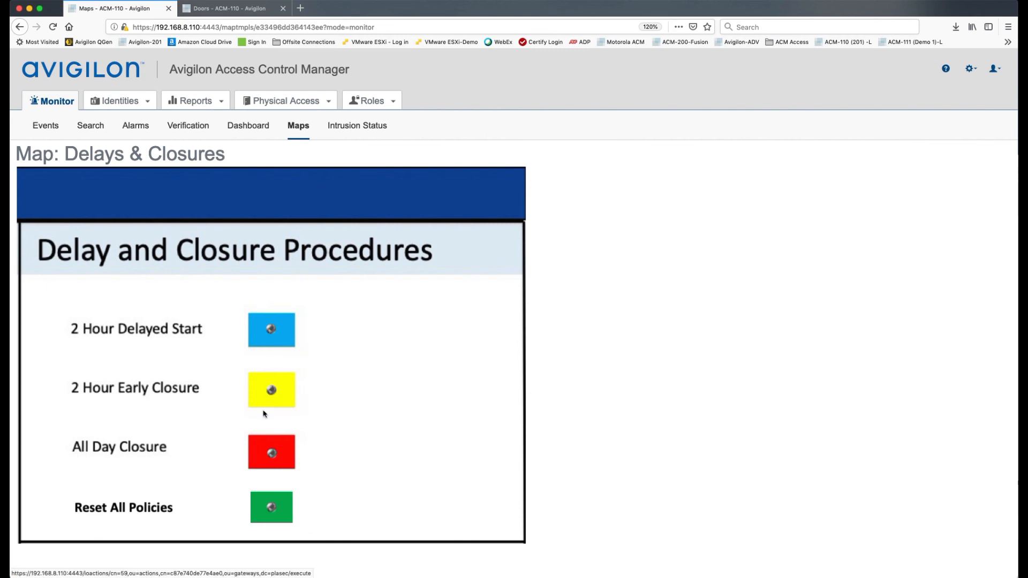
- Execute the All Day Closure action from the map, dismiss its notification, and check the doors list
left_click(272, 453)
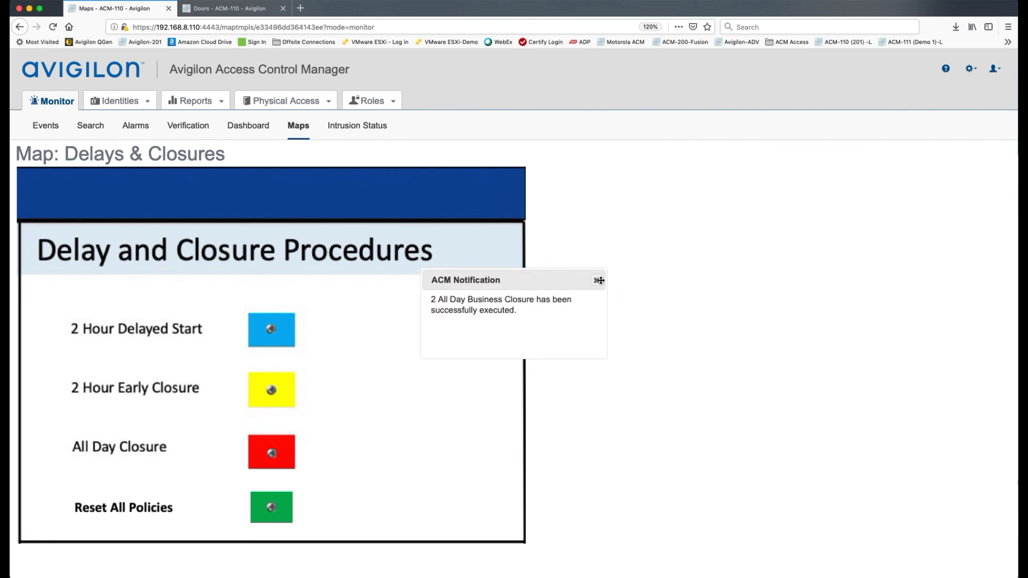
left_click(596, 280)
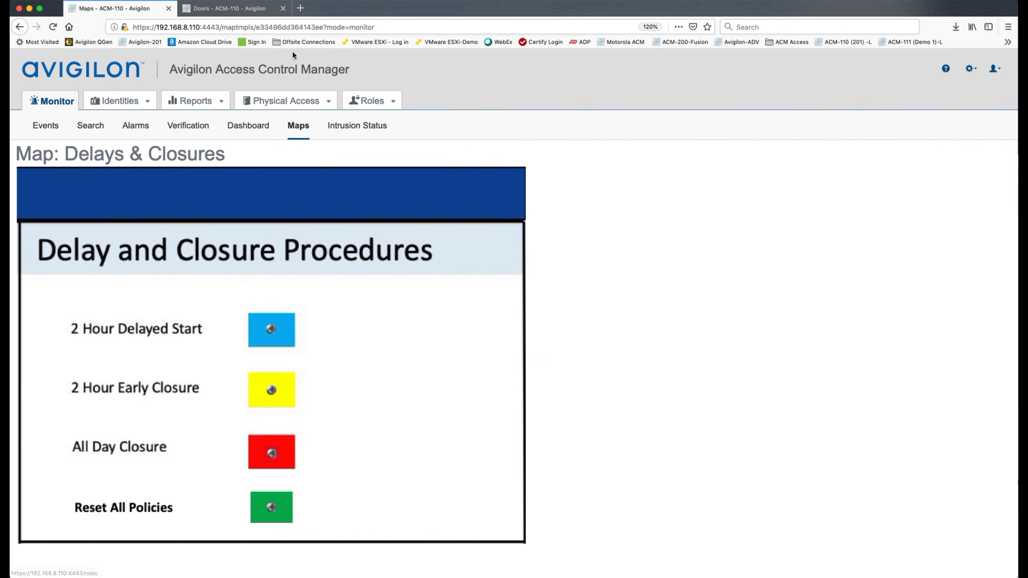
left_click(234, 8)
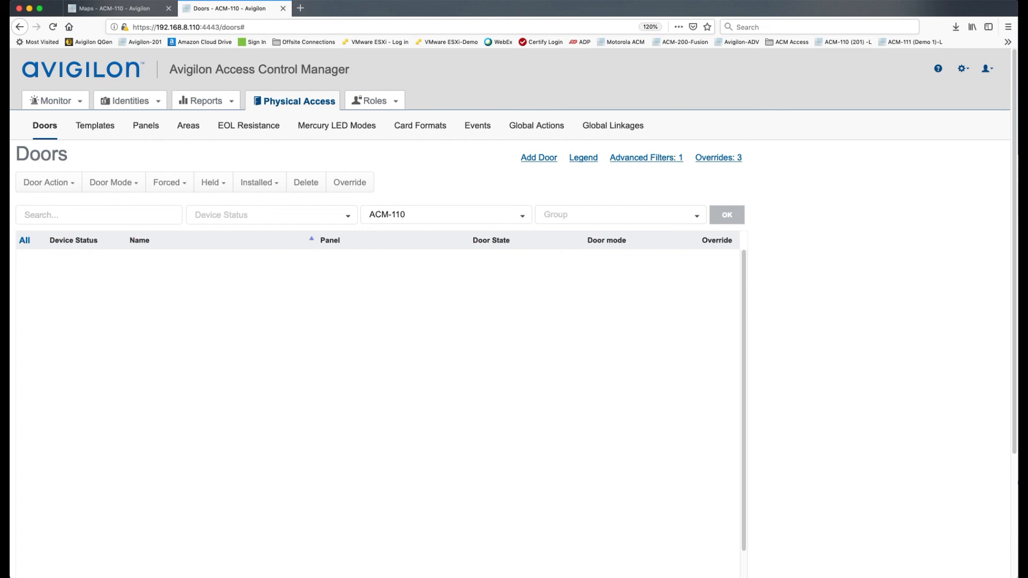
- Execute Reset All Policies from the Delays & Closures map, dismiss its notification, and check the door modes in the doors list
left_click(105, 9)
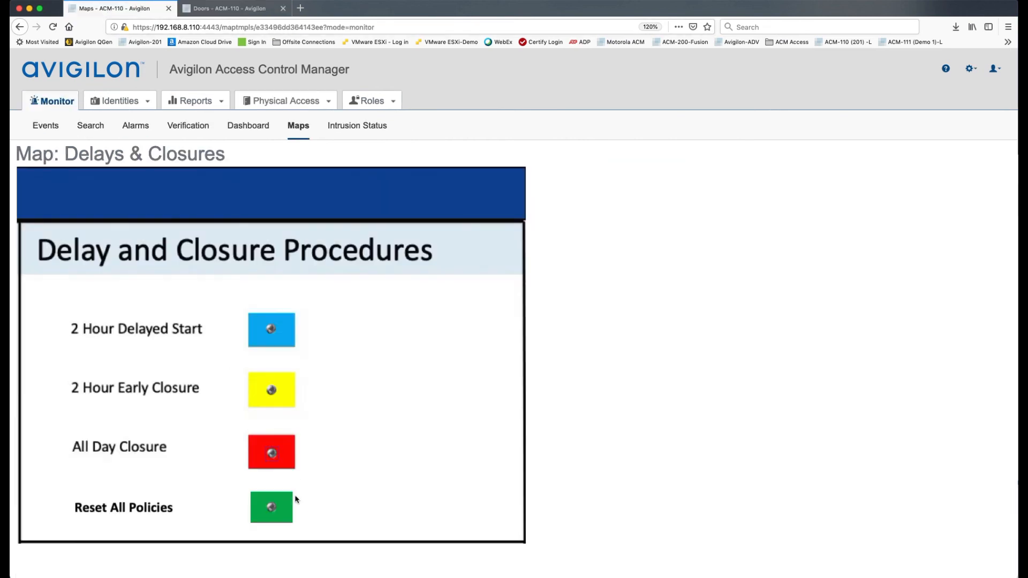
left_click(272, 511)
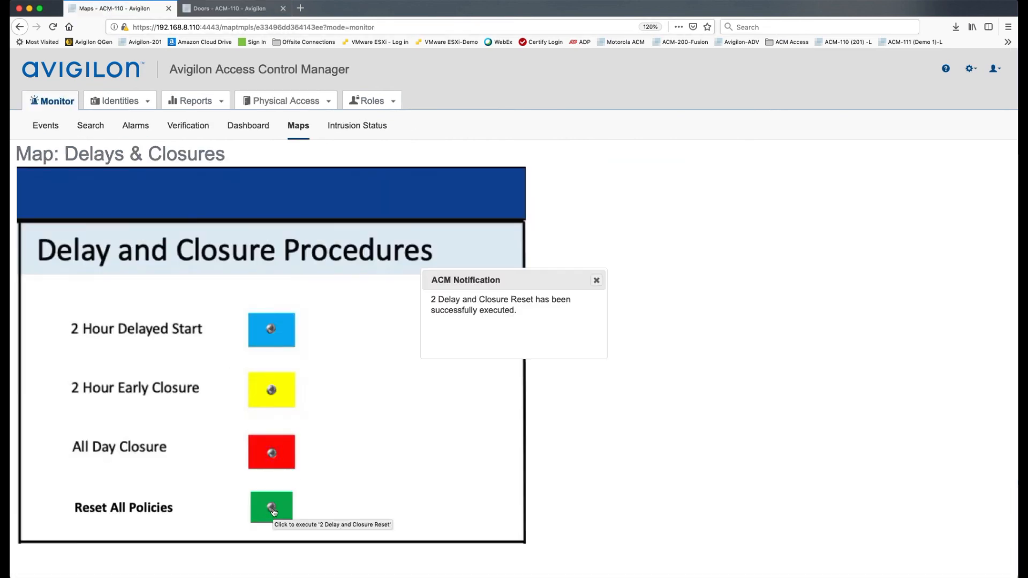
left_click(596, 281)
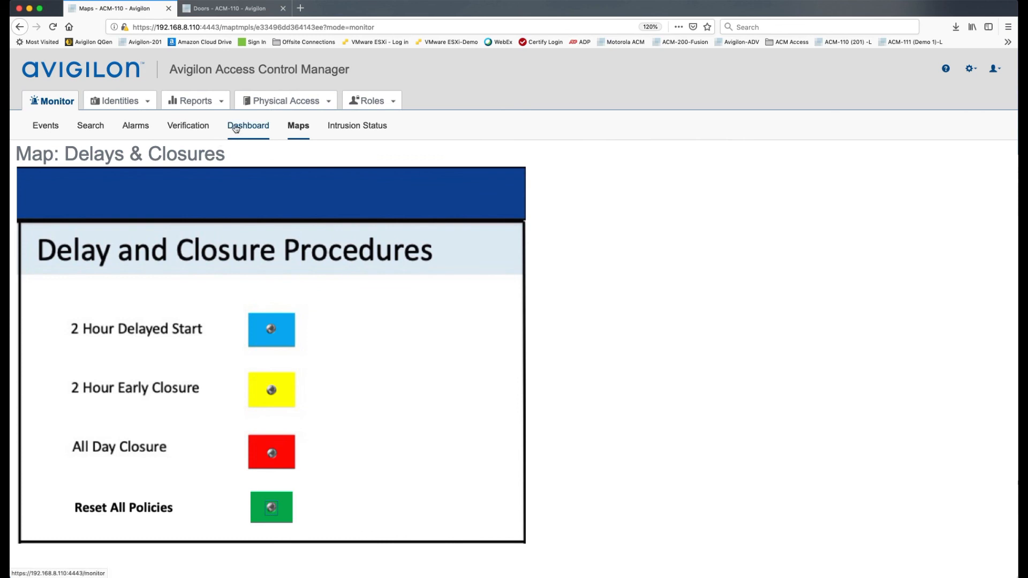
left_click(224, 8)
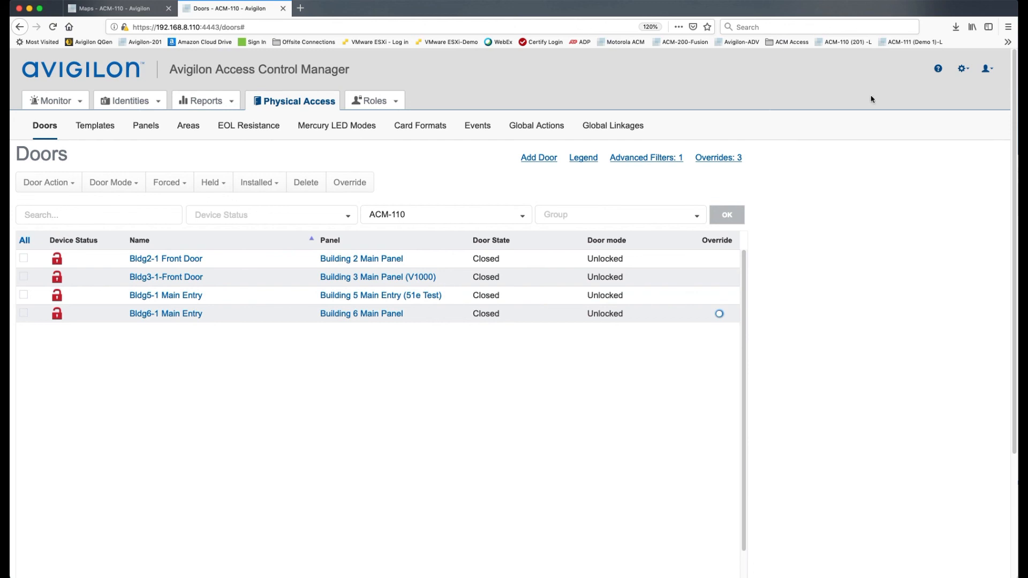
- Open the batch job specifications of the signed-in user's own account
left_click(962, 69)
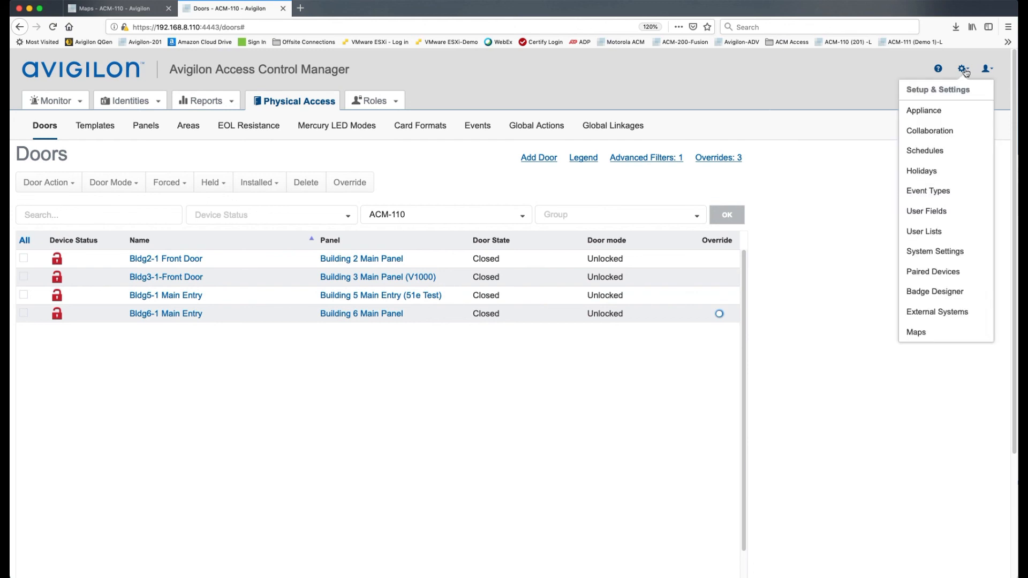
scroll(941, 127, "down", 1)
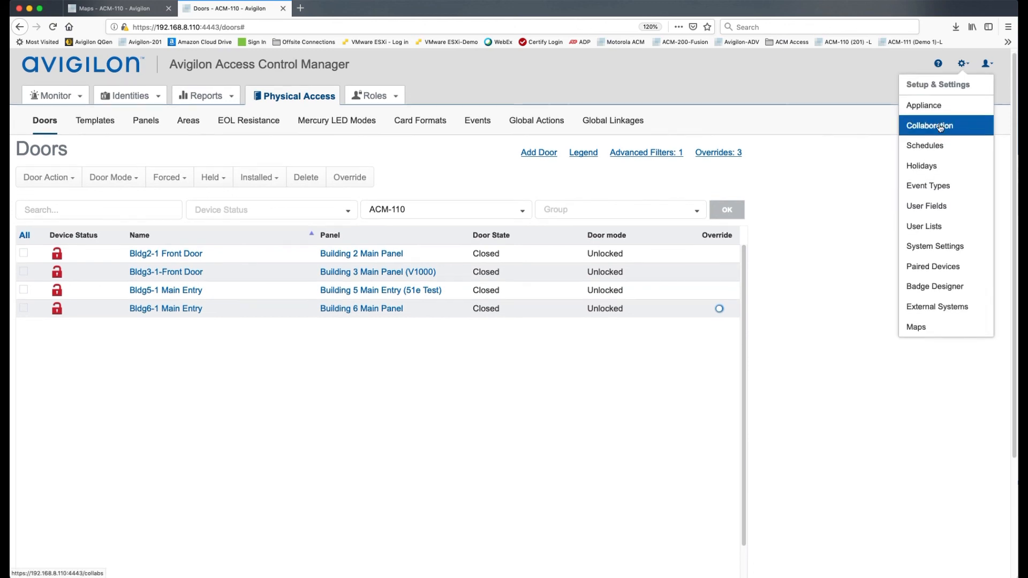
left_click(988, 64)
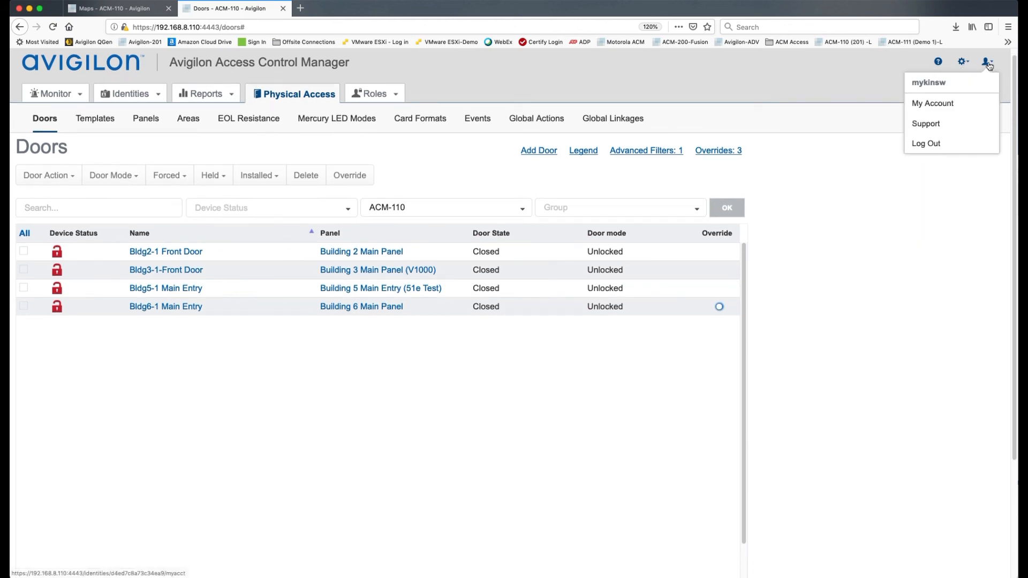
left_click(934, 103)
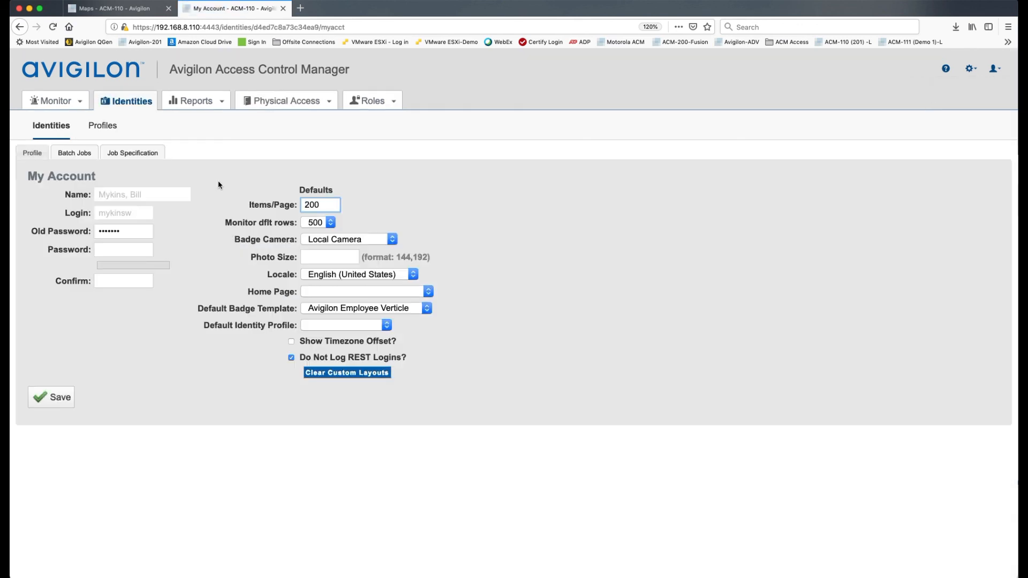
left_click(126, 154)
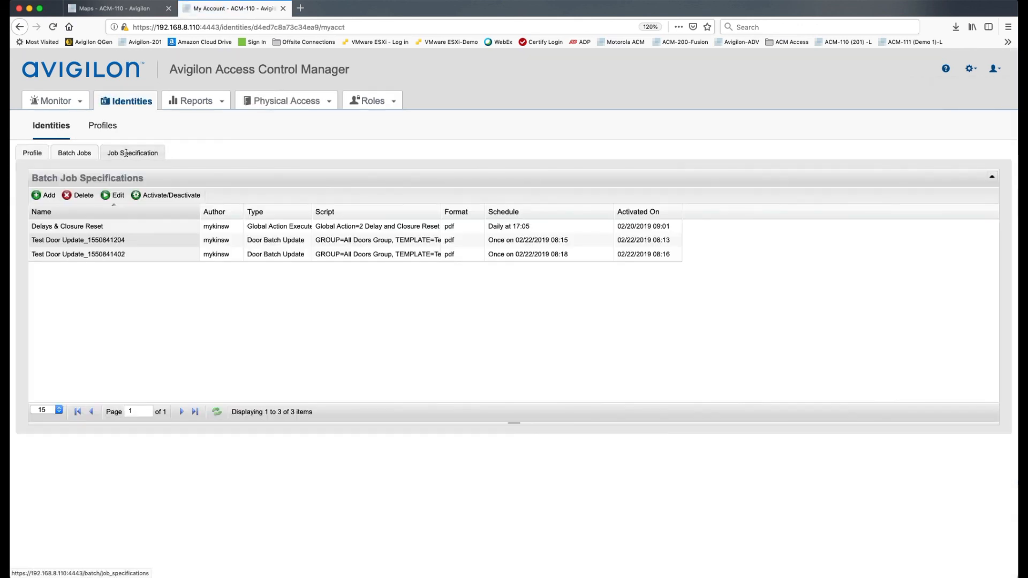
- Open the Delays & Closure Reset job specification for editing, examine its general settings, and proceed to its schedule
left_click(114, 228)
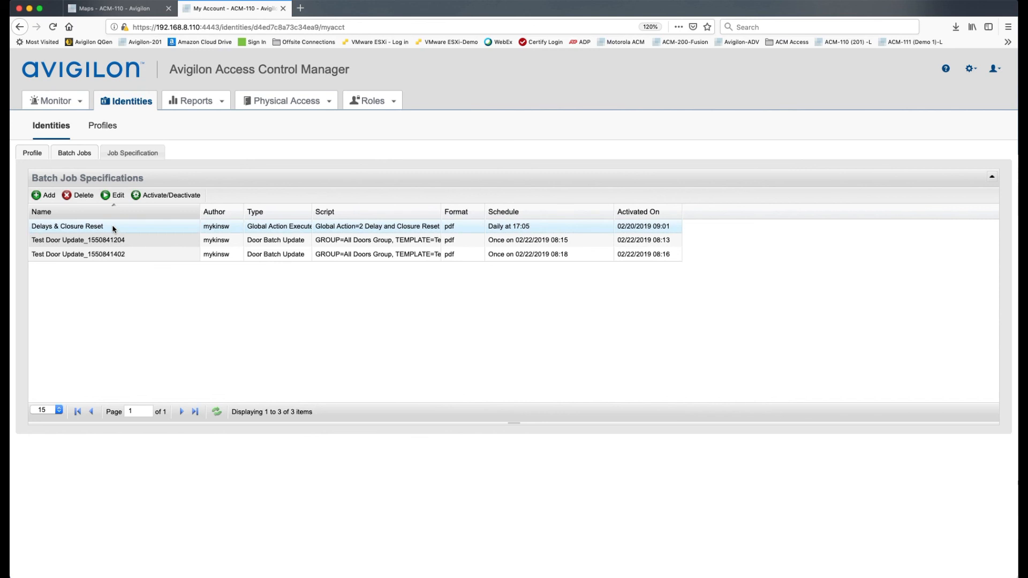
left_click(121, 196)
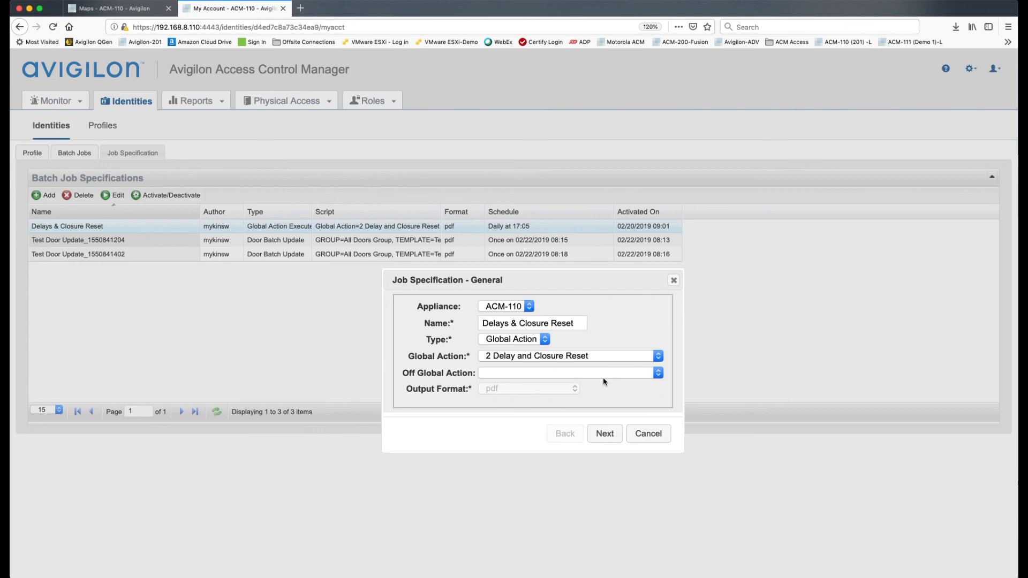
left_click(605, 434)
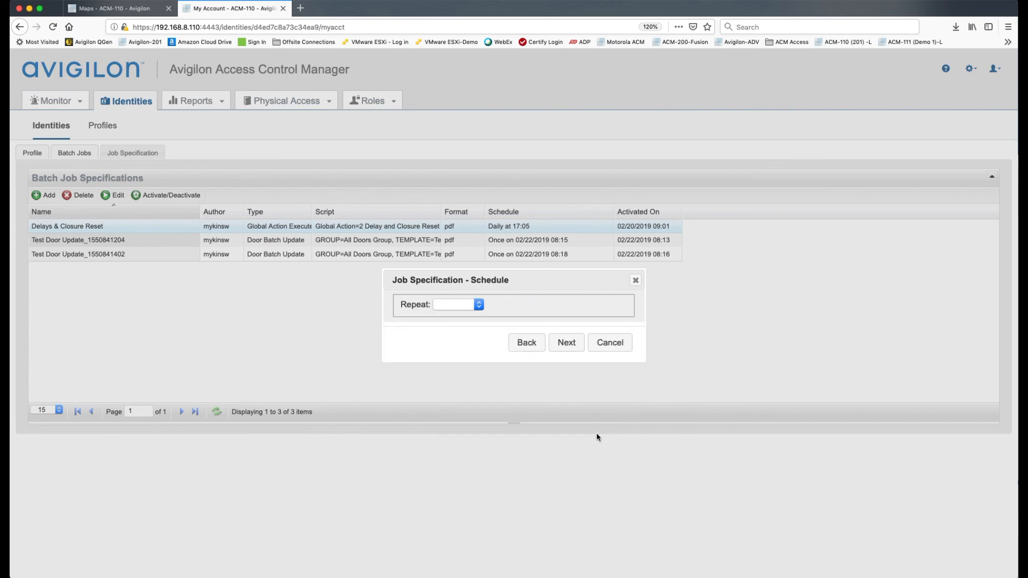
- Try scheduling the Delays & Closure Reset job to repeat daily at 17:01, review the summary, and discard the edit
left_click(477, 308)
left_click(471, 332)
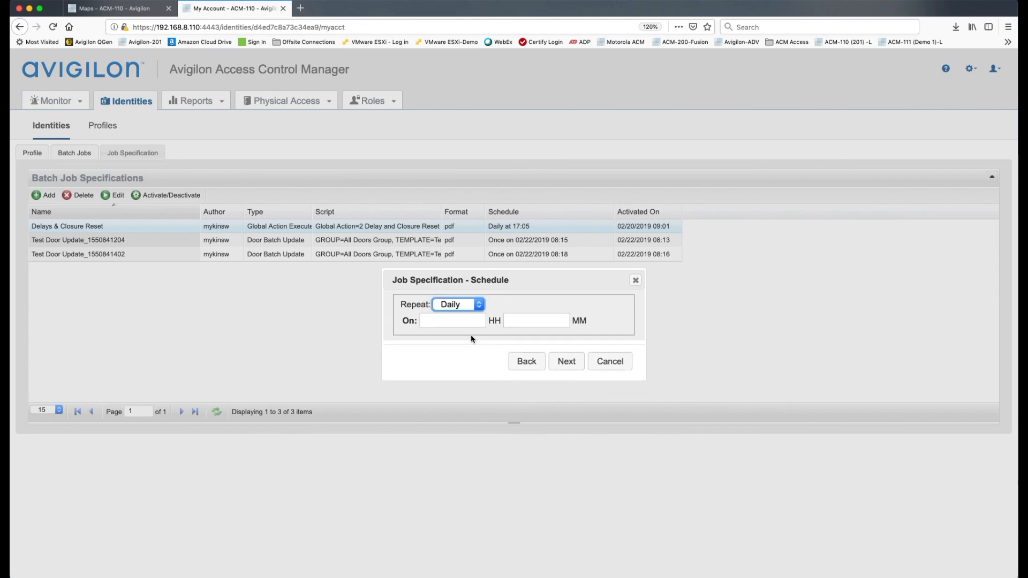
left_click(477, 320)
type("17")
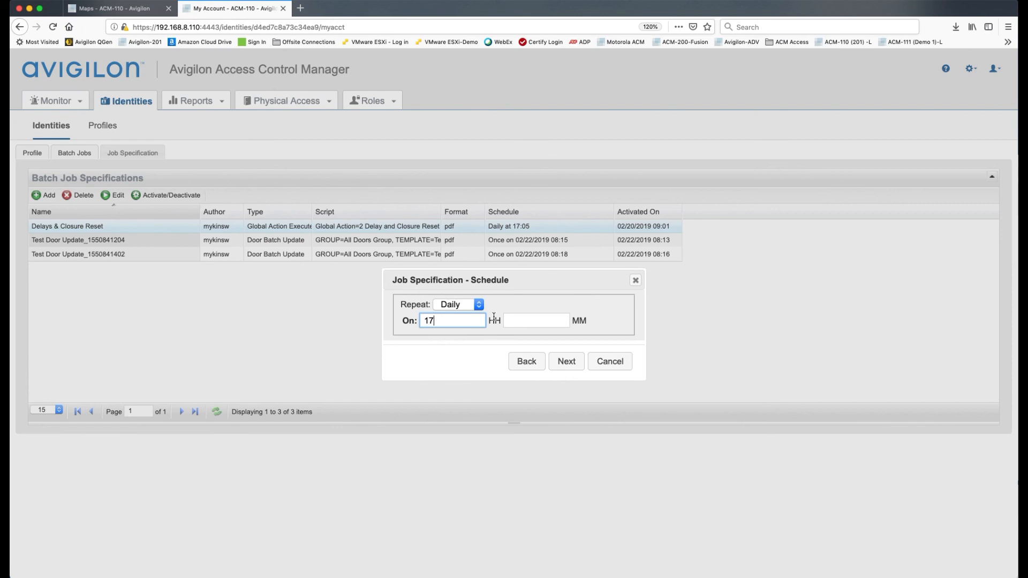
left_click(524, 317)
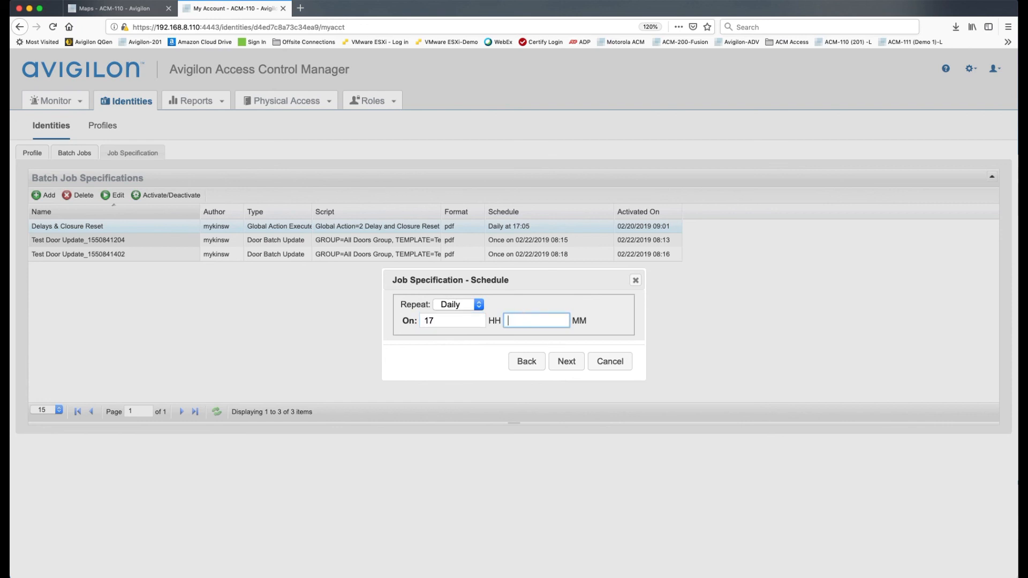
type("01")
left_click(568, 358)
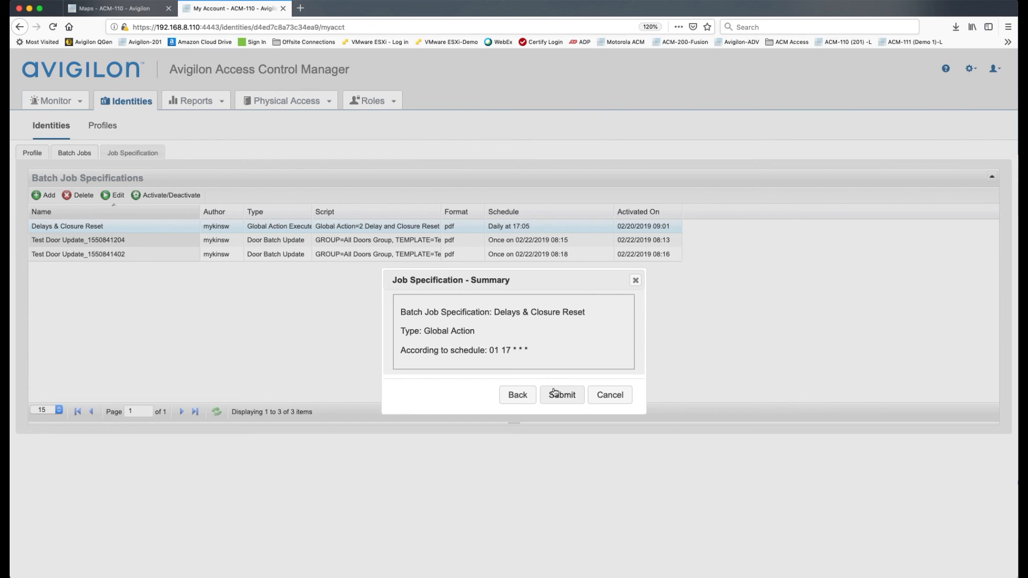
left_click(608, 395)
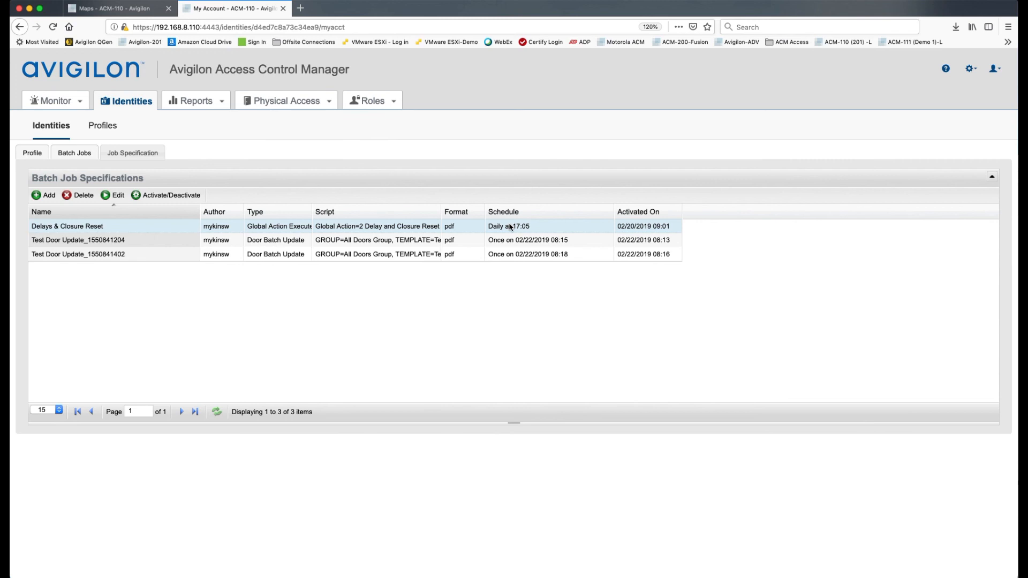
mouse_move(35, 103)
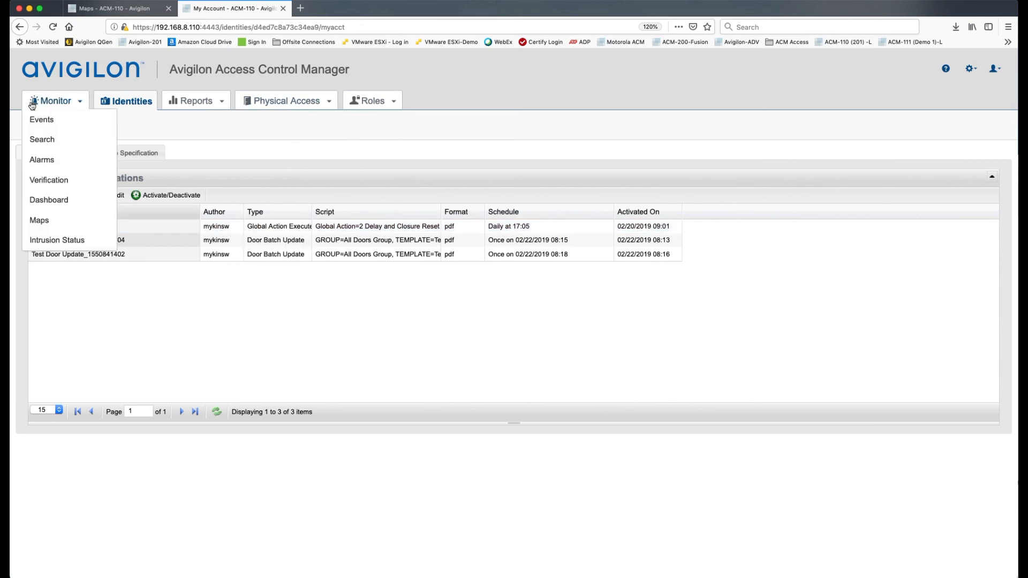